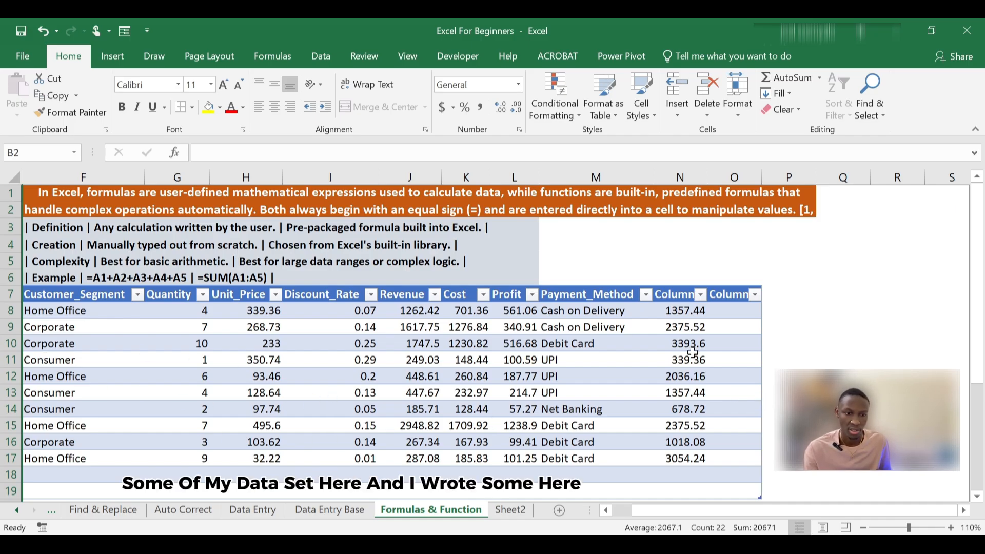
Step: Examine the existing formula in N8 and the Quantity and Unit_Price columns it relates to
left_click(688, 312)
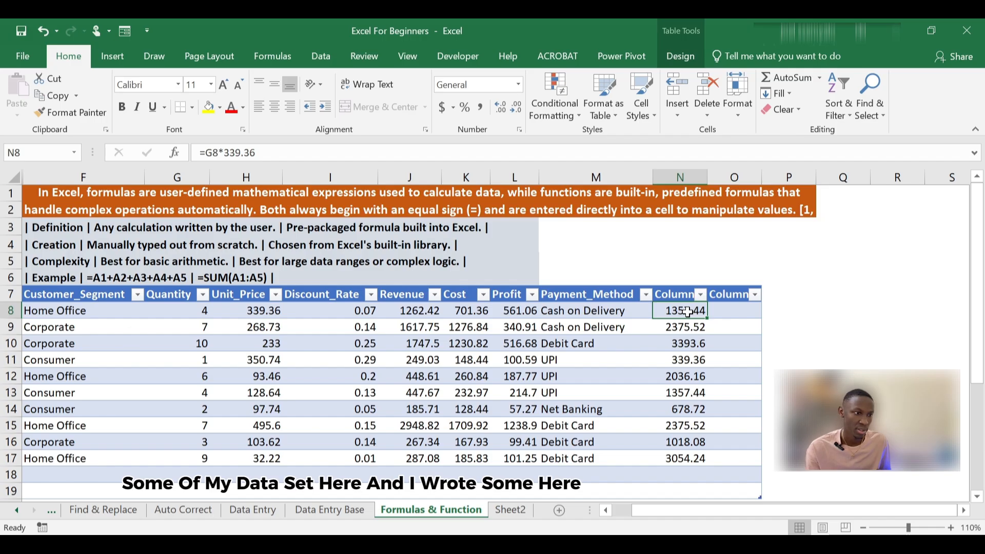
left_click(729, 313)
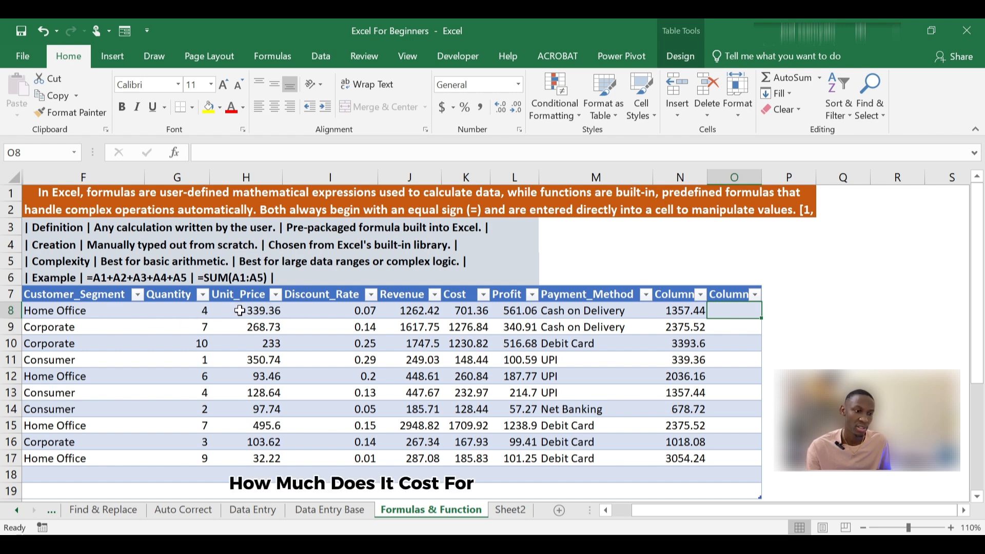
left_click(174, 297)
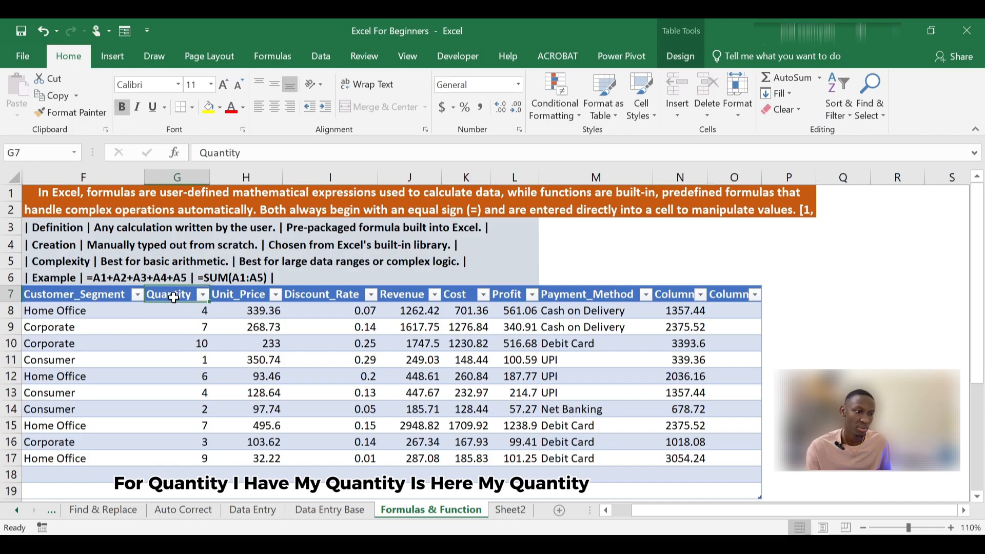
left_click(182, 180)
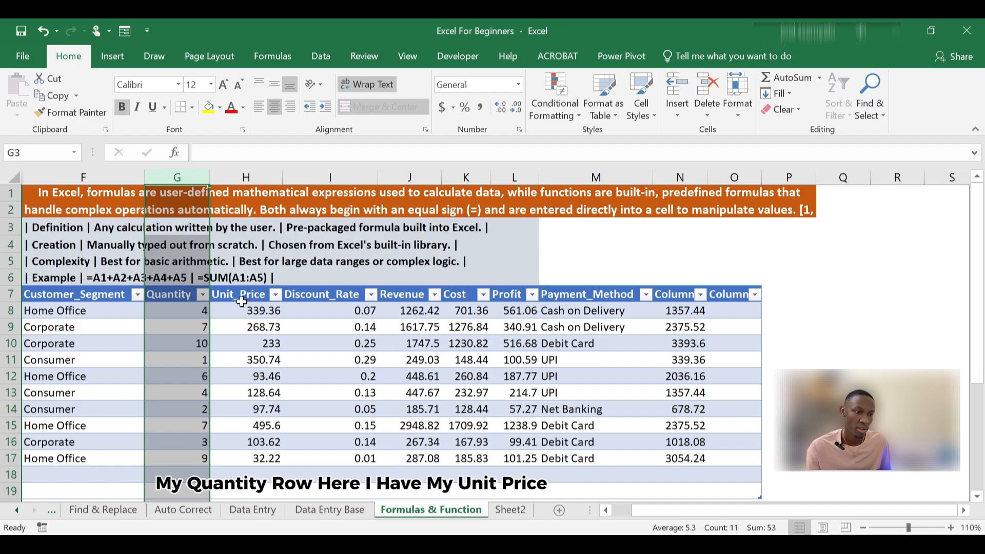
left_click(254, 175)
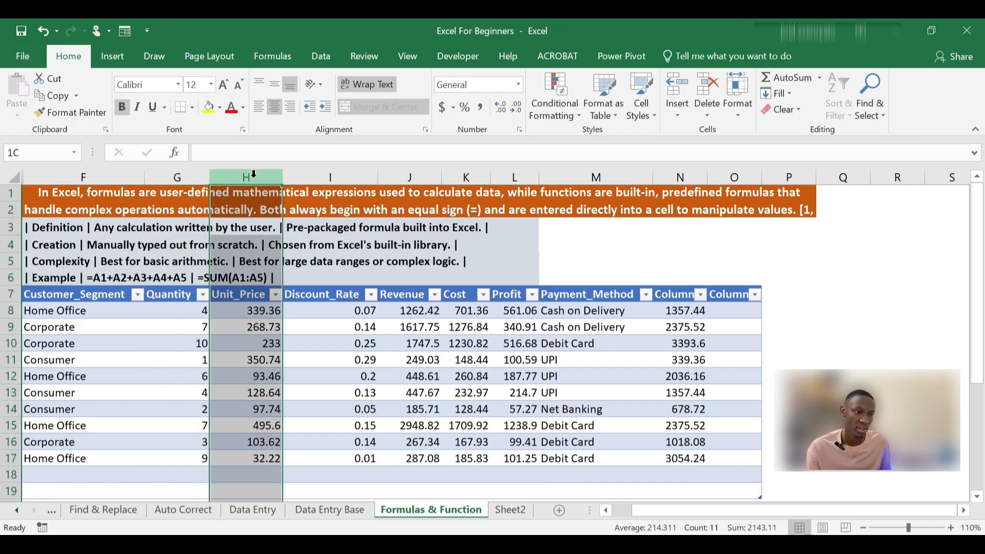
left_click(228, 314)
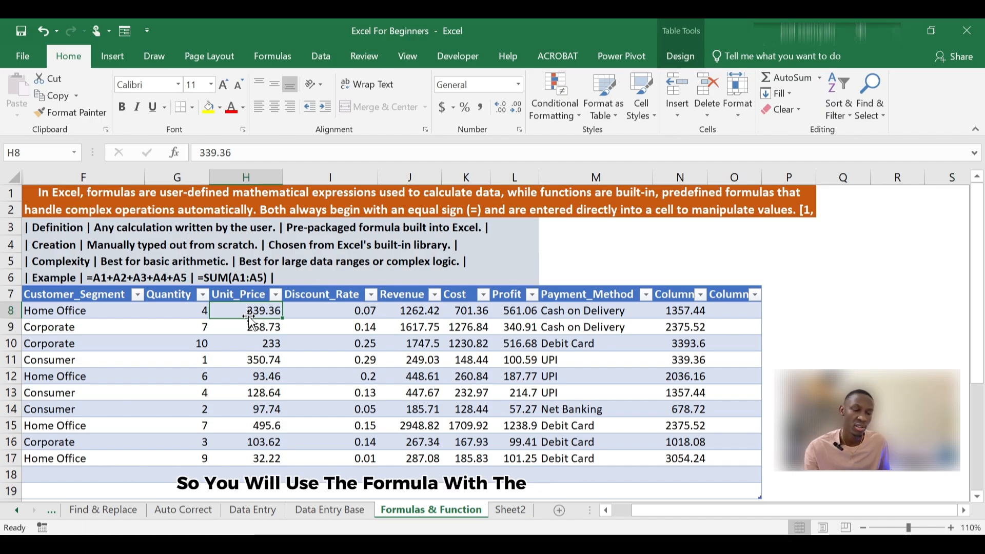
left_click(730, 314)
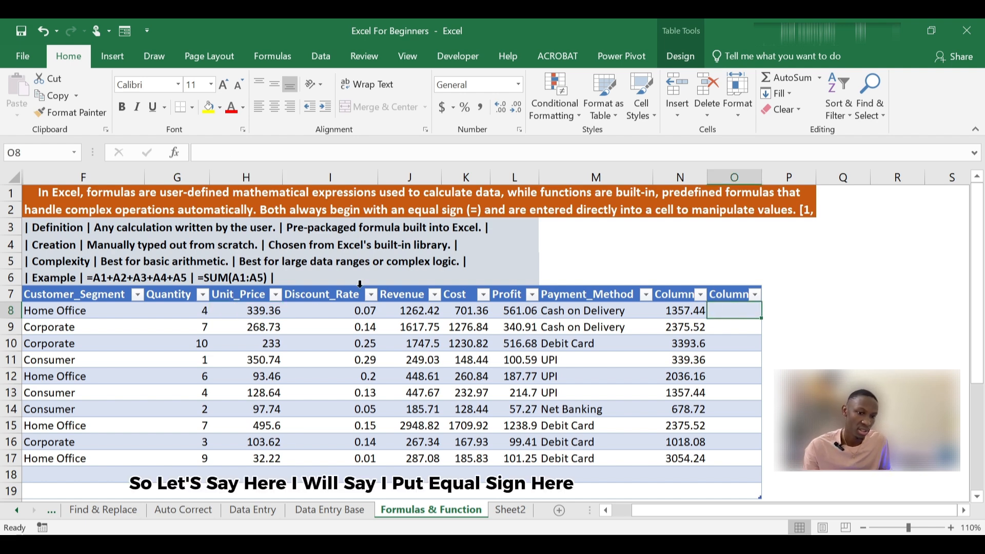
type("=")
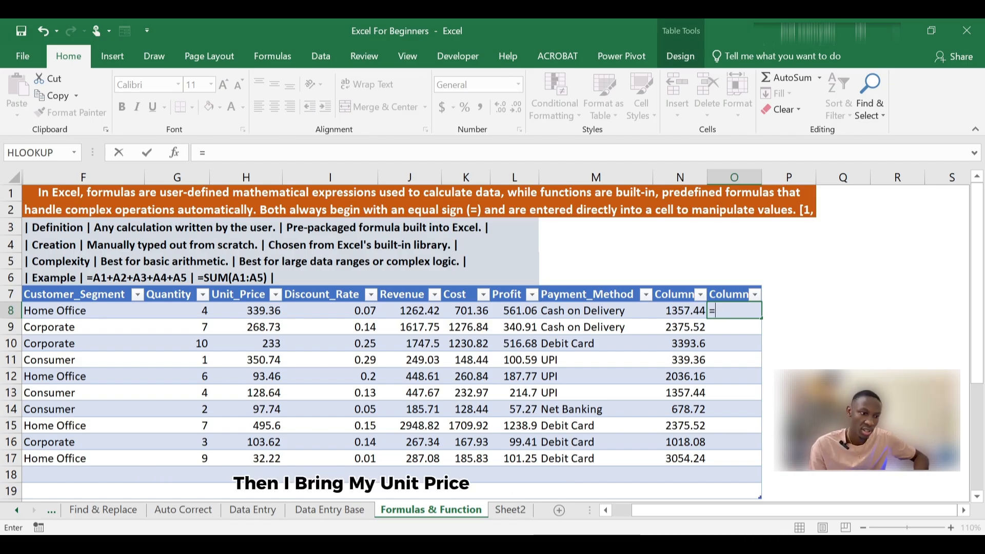
left_click(252, 312)
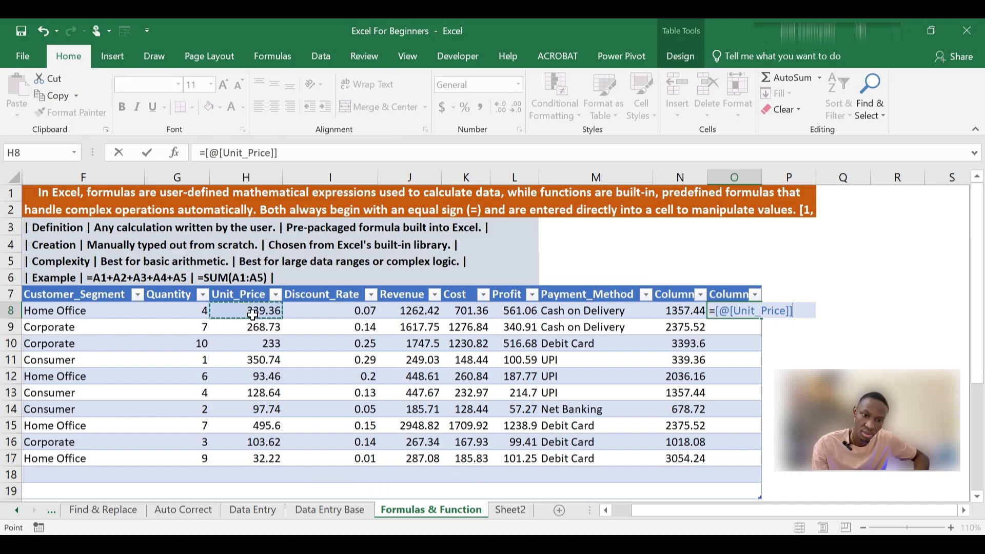
type("*")
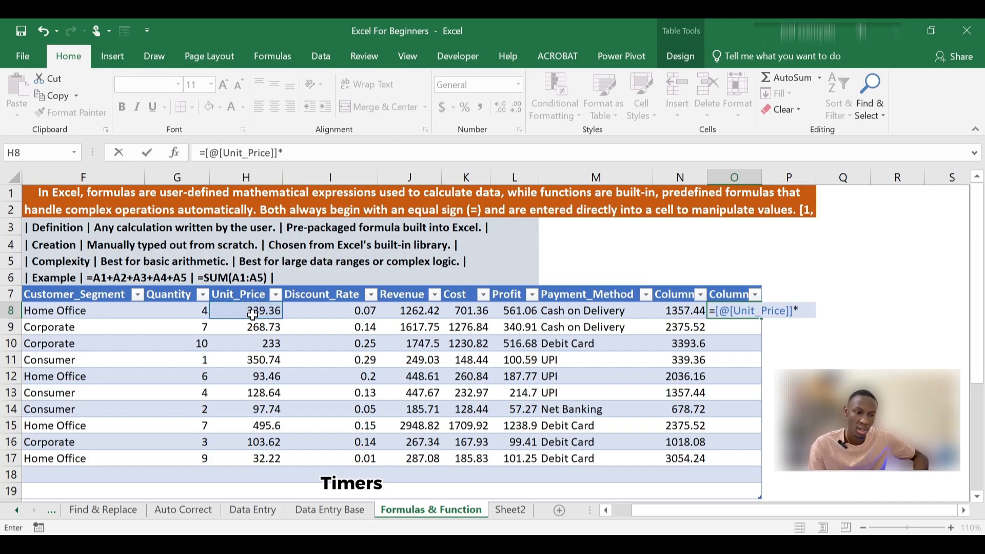
left_click(200, 314)
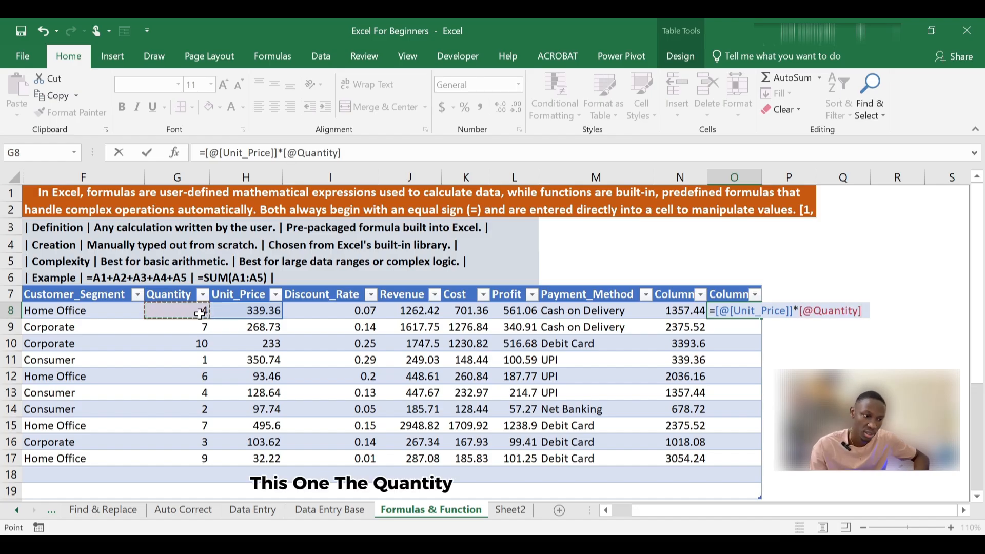
key("Return")
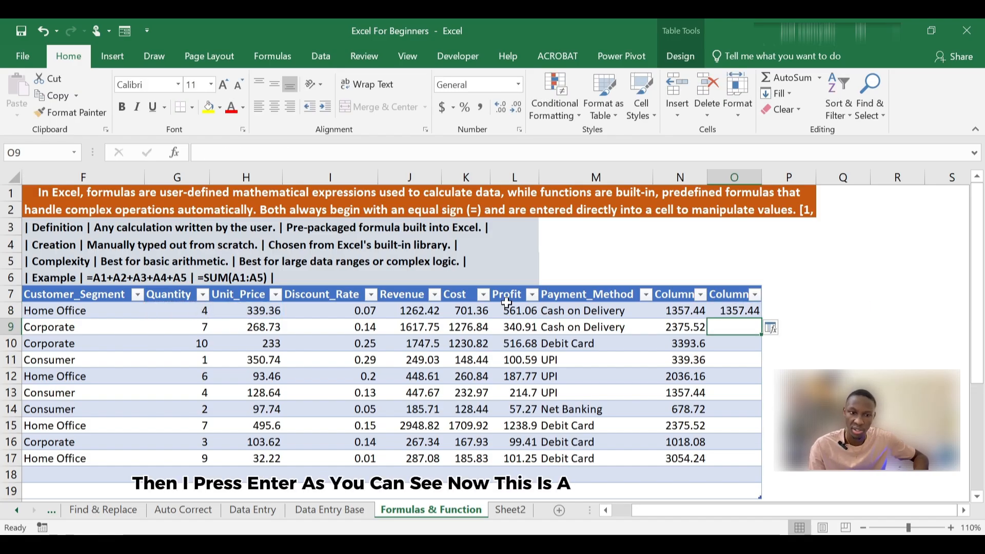
Step: Replace the formula in O8 with the manually written cell-address version =H8*G8
left_click(735, 308)
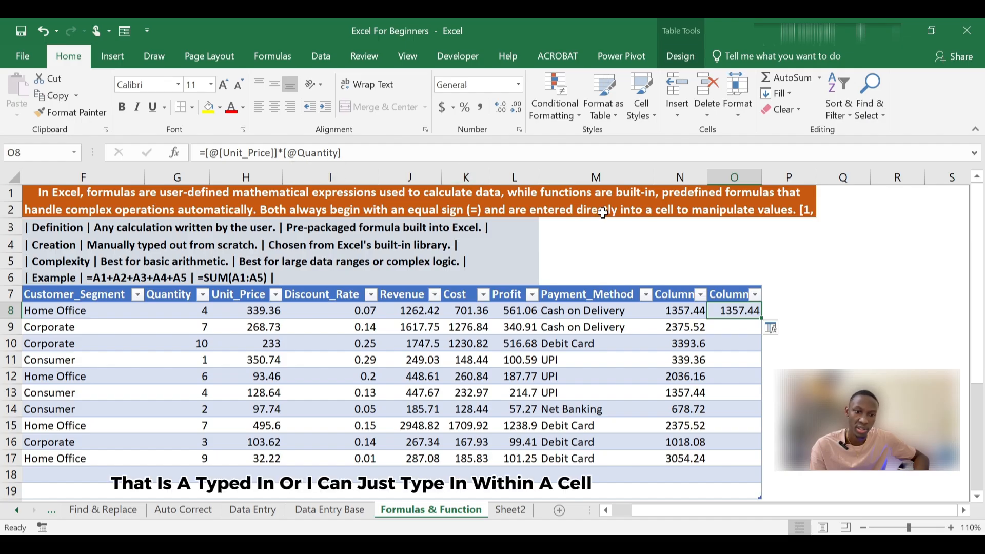
key("BackSpace")
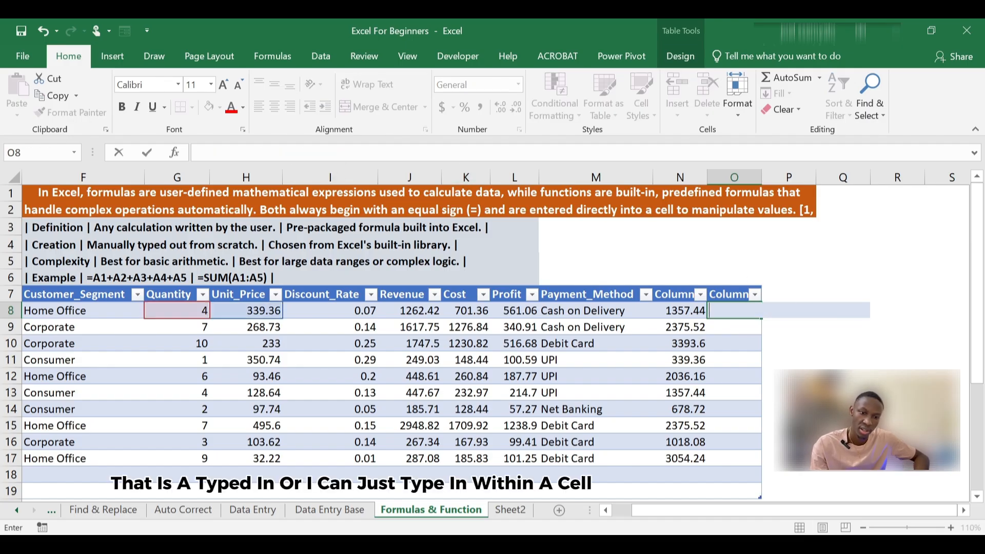
type("=")
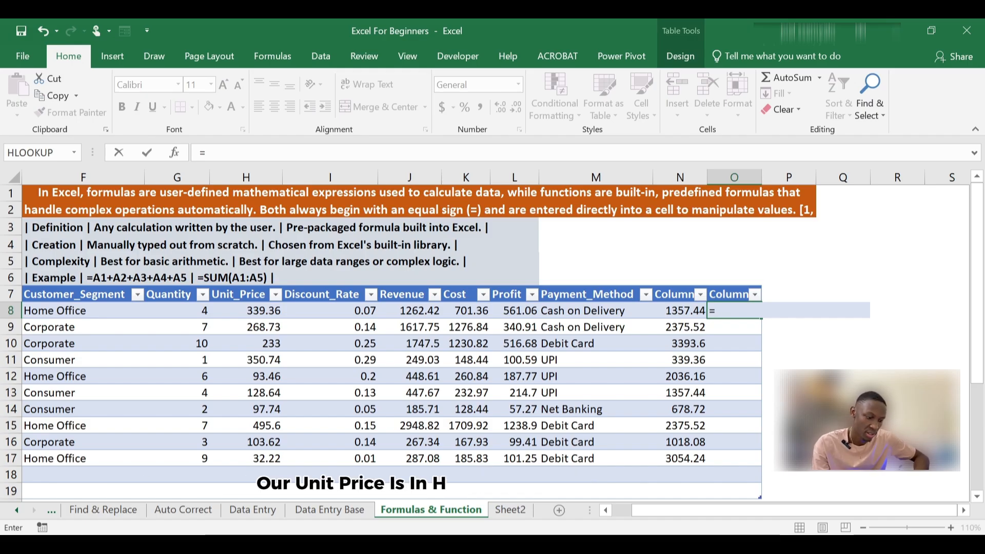
type("H")
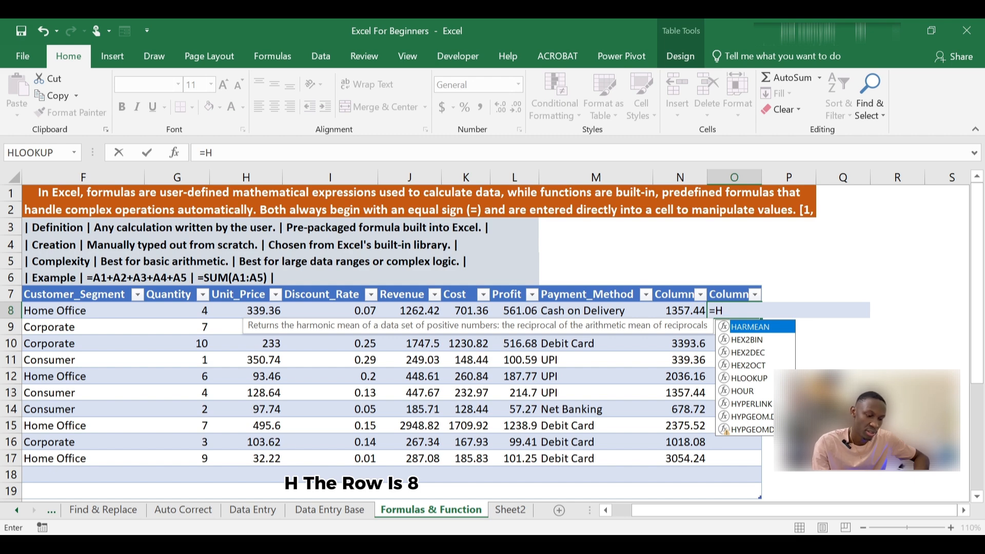
type("8")
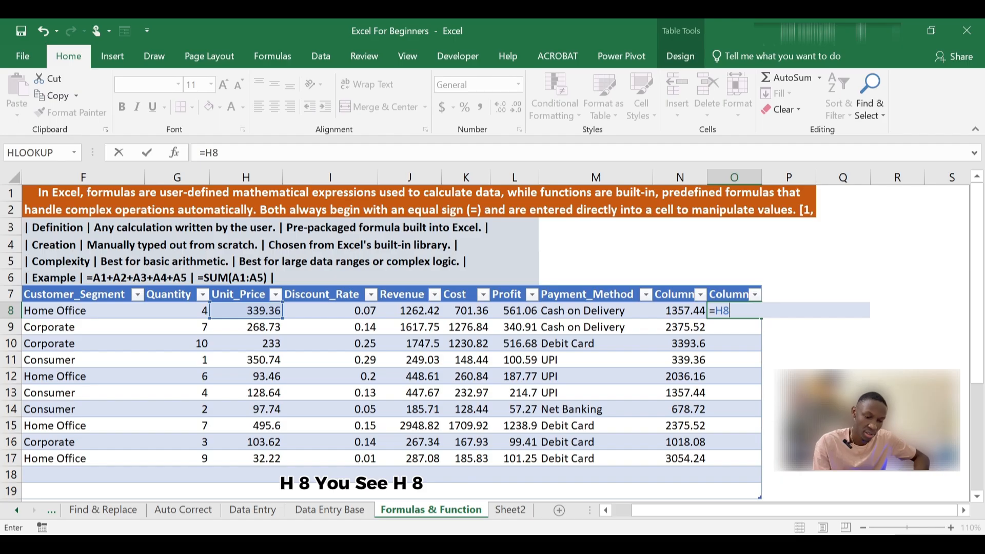
type("8")
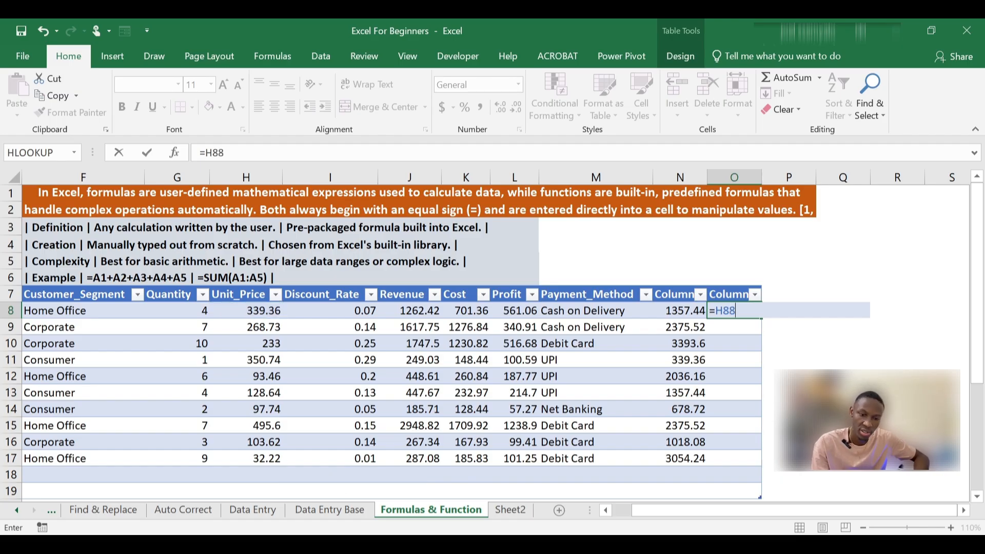
key("BackSpace")
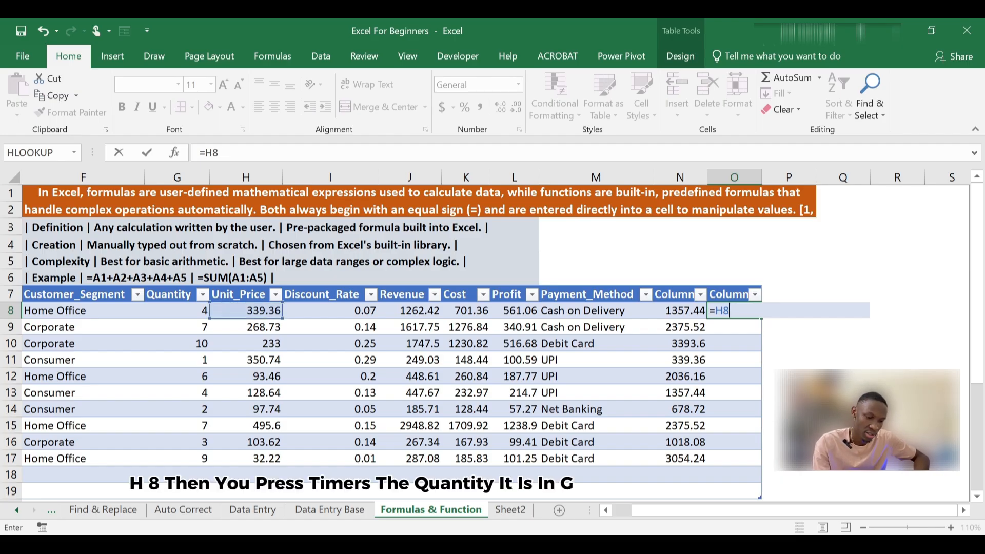
type("*")
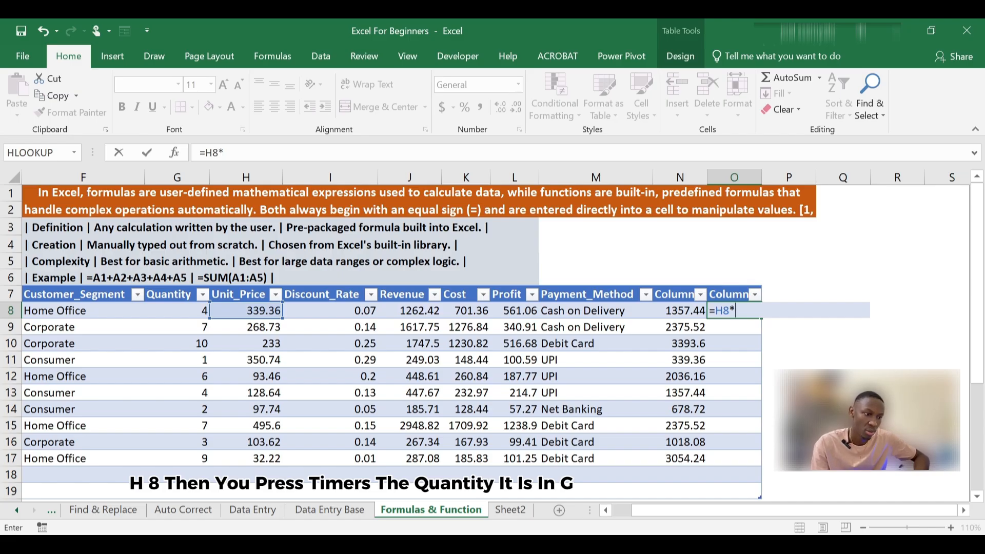
type("g")
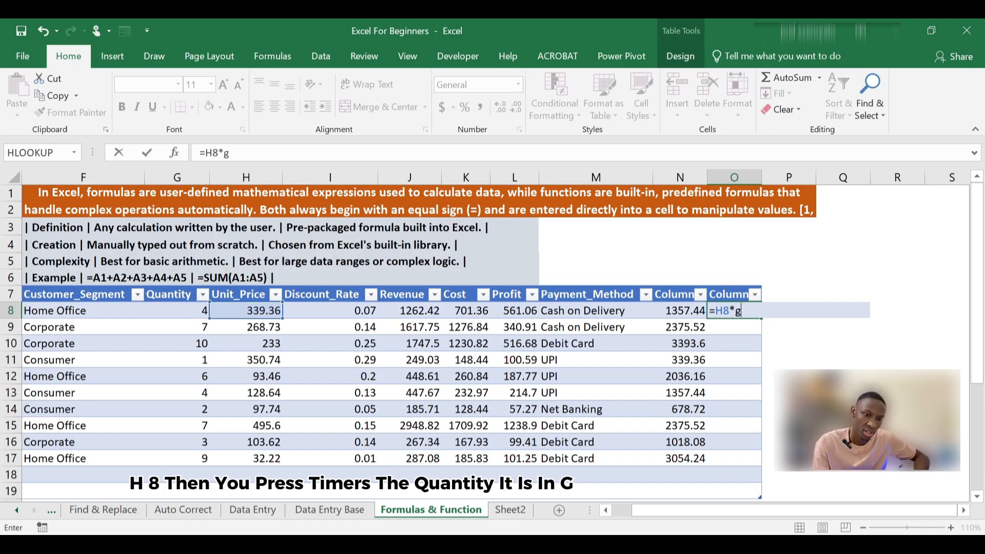
key("BackSpace")
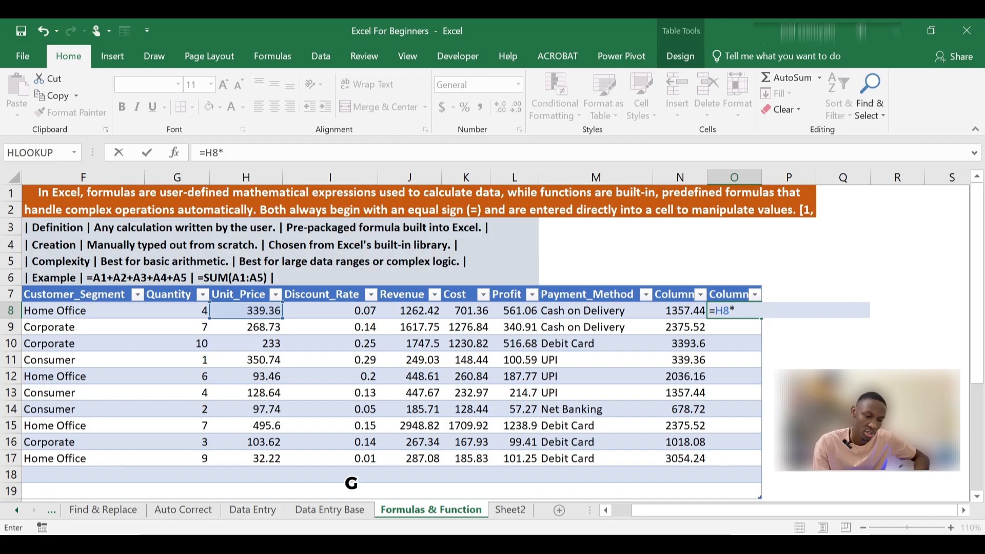
type("G")
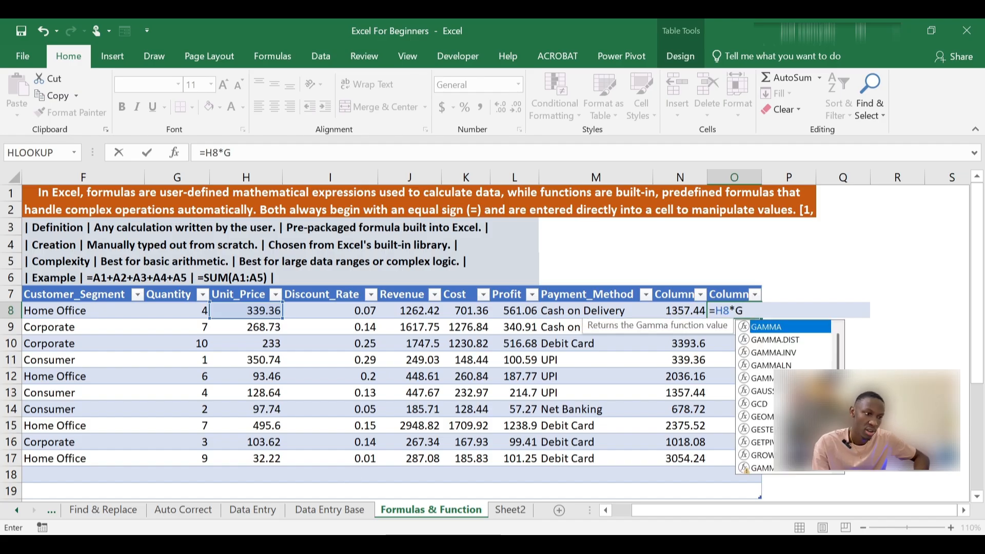
type("8")
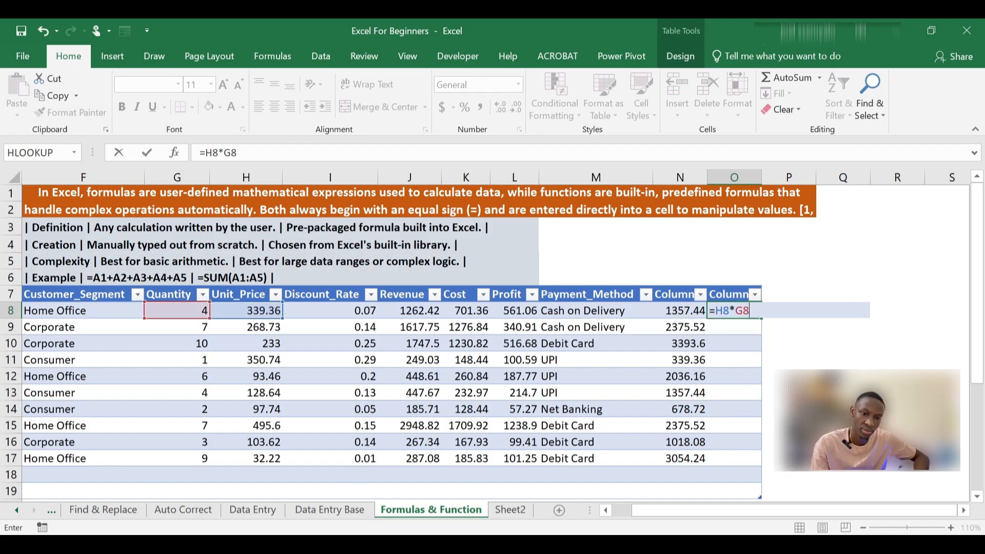
key("Return")
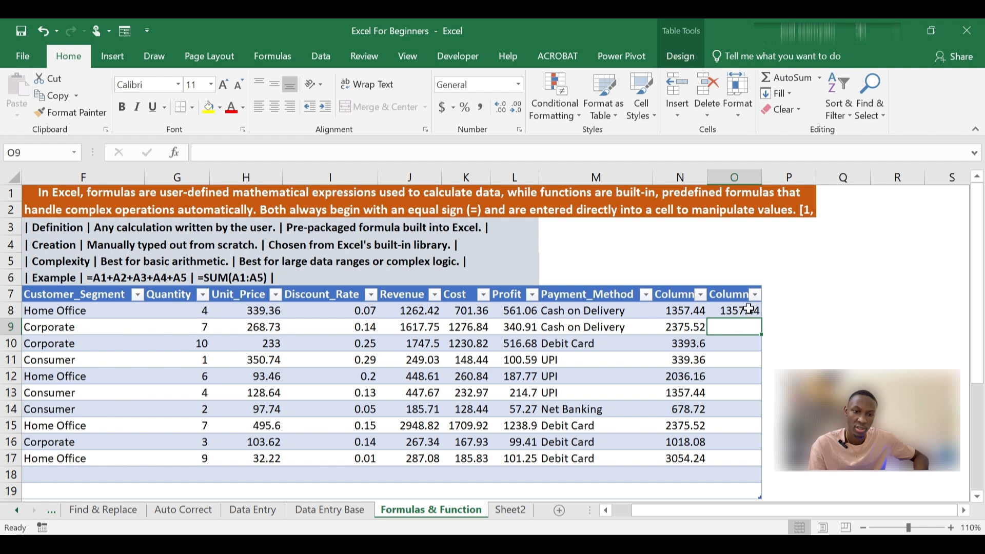
Step: Fill the O8 multiplication formula down column O through row 18
left_click(749, 308)
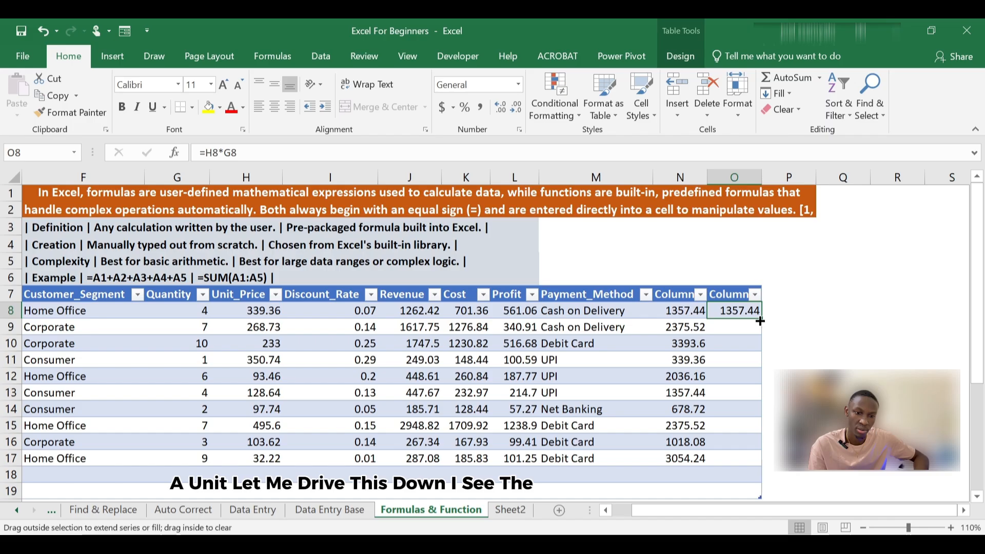
double_click(760, 321)
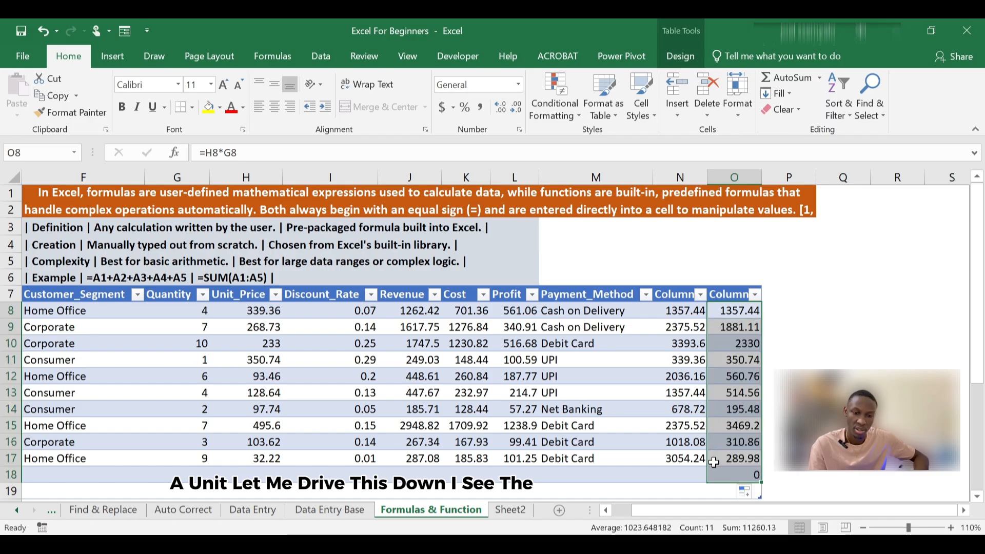
Step: Clear the unneeded multiplication formula from O18, the empty row beneath the table's data
left_click(716, 475)
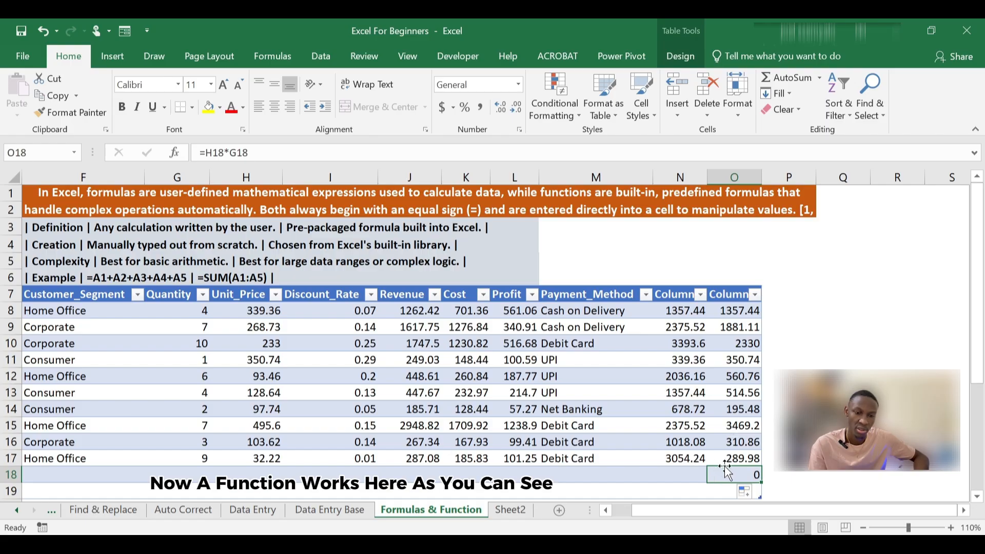
scroll(739, 410, "down", 1)
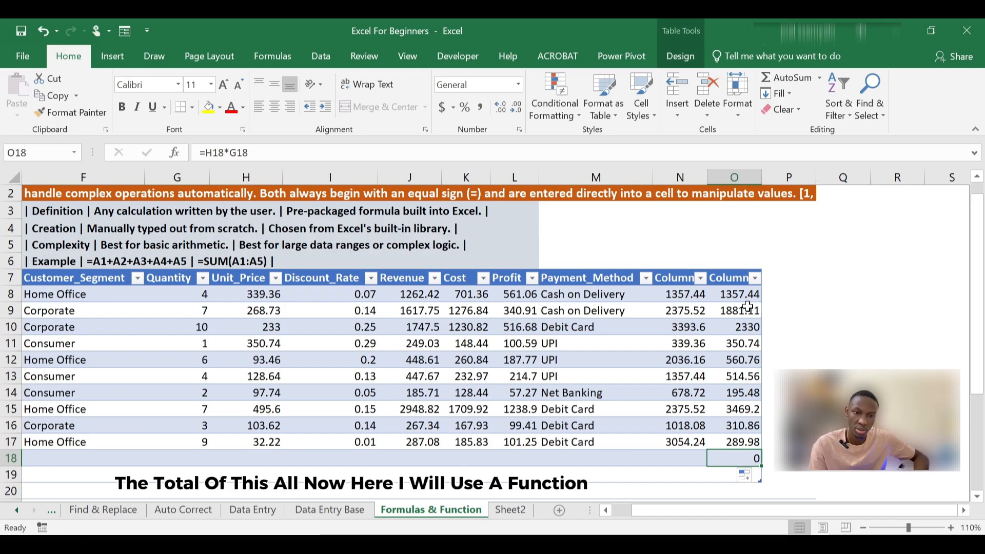
double_click(736, 462)
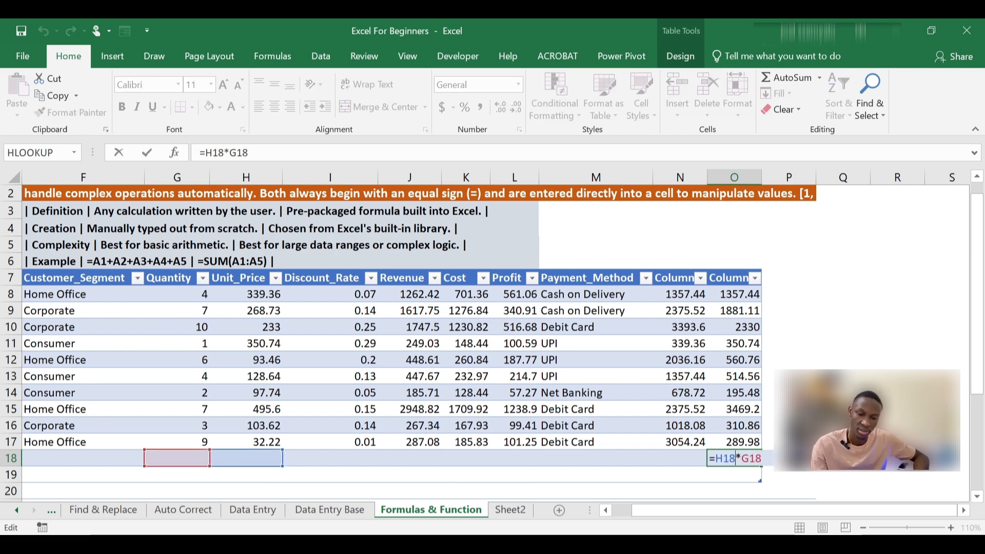
key("BackSpace")
key("BackSpace")
key("BackSpace")
key("BackSpace")
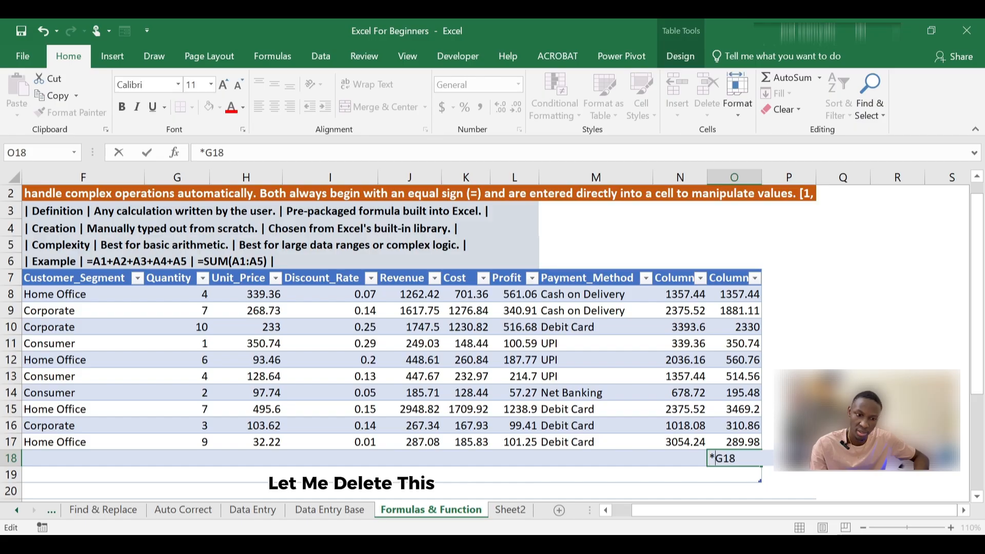
key("BackSpace")
key("BackSpace")
key("BackSpace")
key("BackSpace")
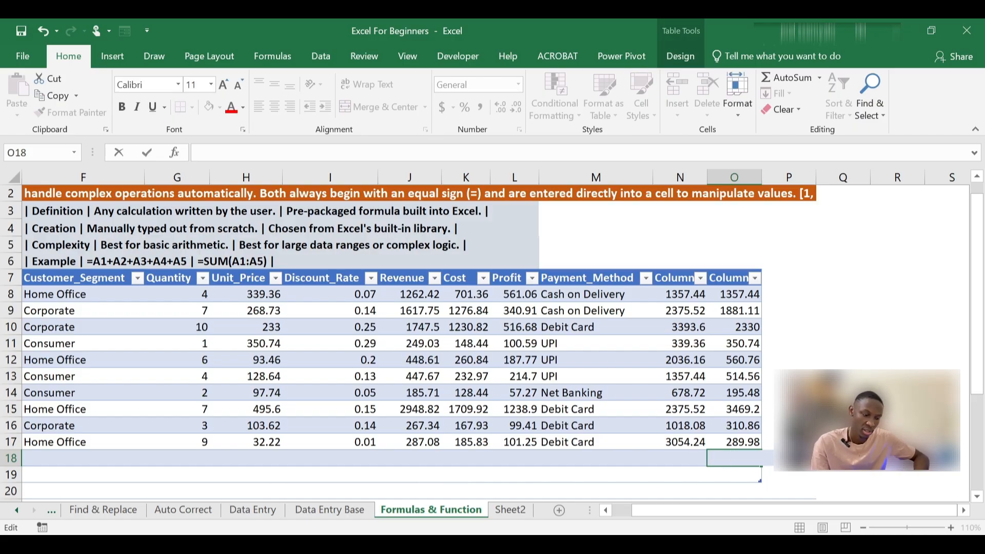
Step: Enter the function =SUM(O8:O17) in O18 to total the calculated column
type("=")
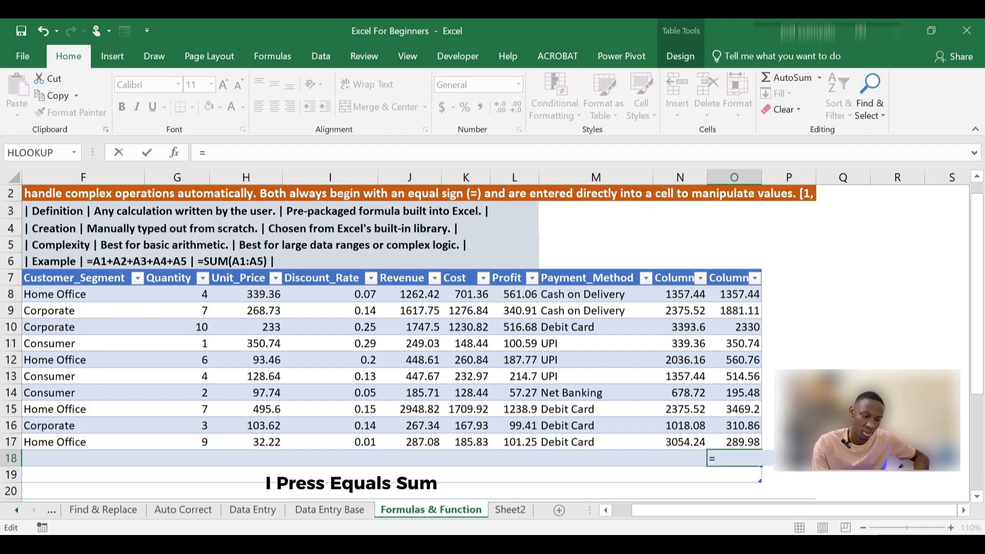
type("SU")
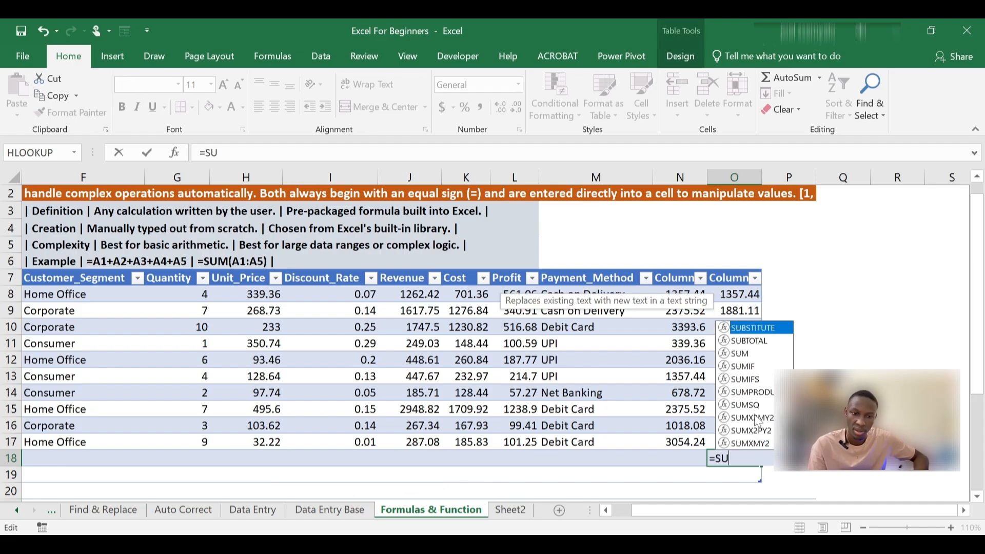
double_click(740, 354)
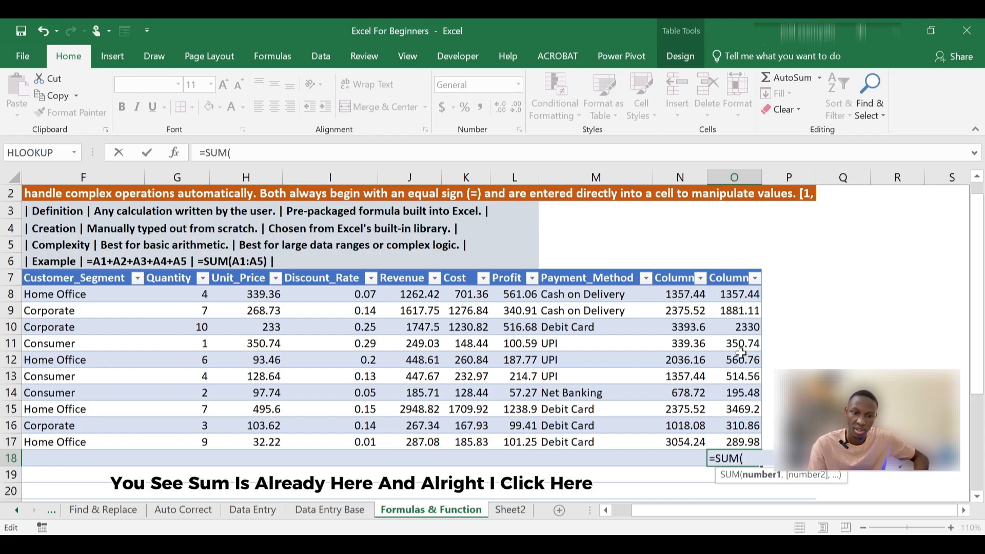
left_click(743, 294)
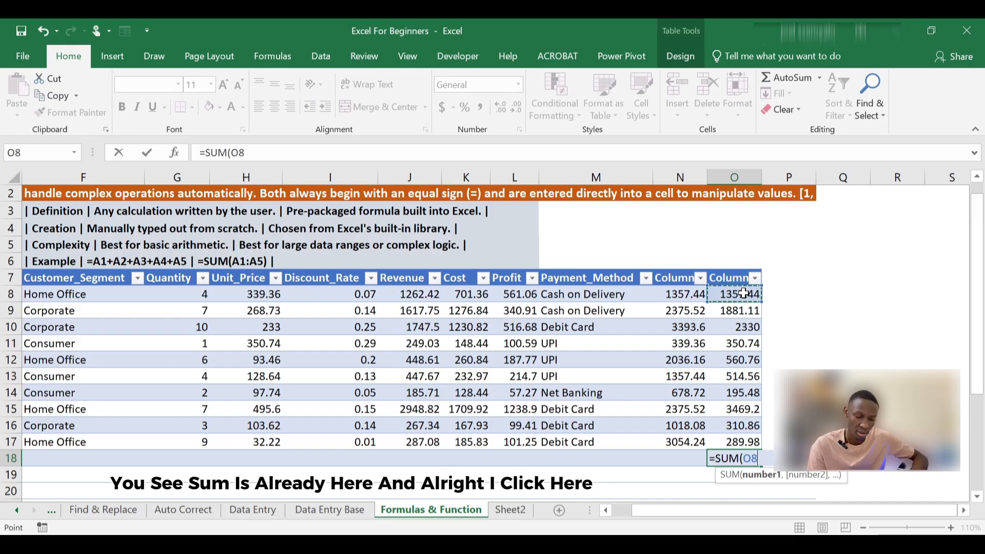
left_click_drag(743, 294, 732, 442)
key("Return")
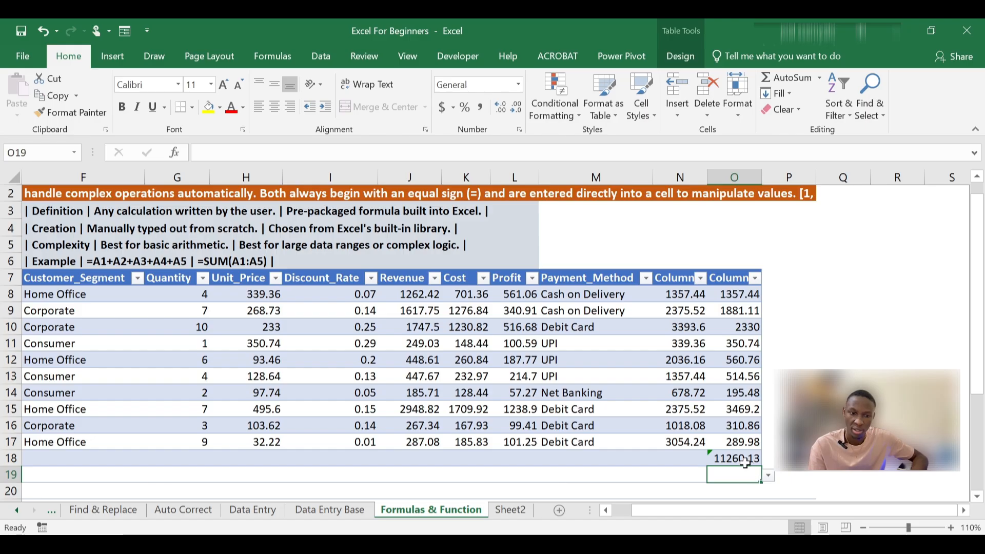
Step: Check the SUM formula in O18 and the summary functions offered for the total row cell O19
left_click(746, 461)
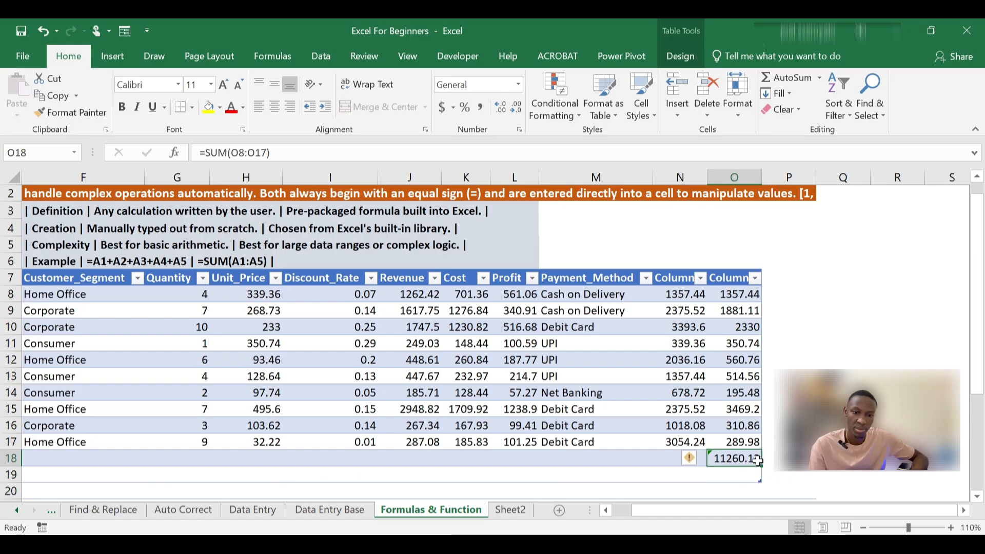
left_click(746, 477)
left_click(753, 458)
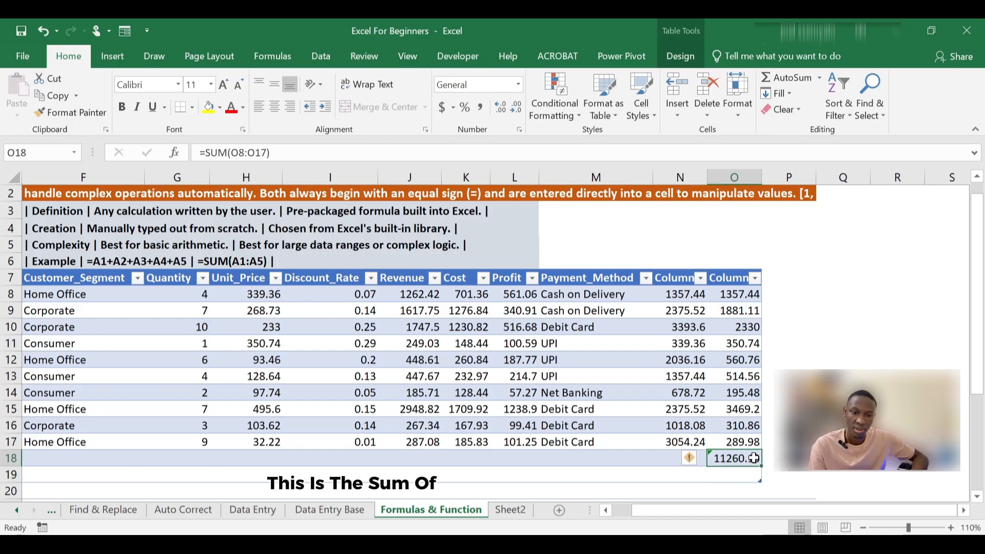
left_click(749, 475)
left_click(768, 475)
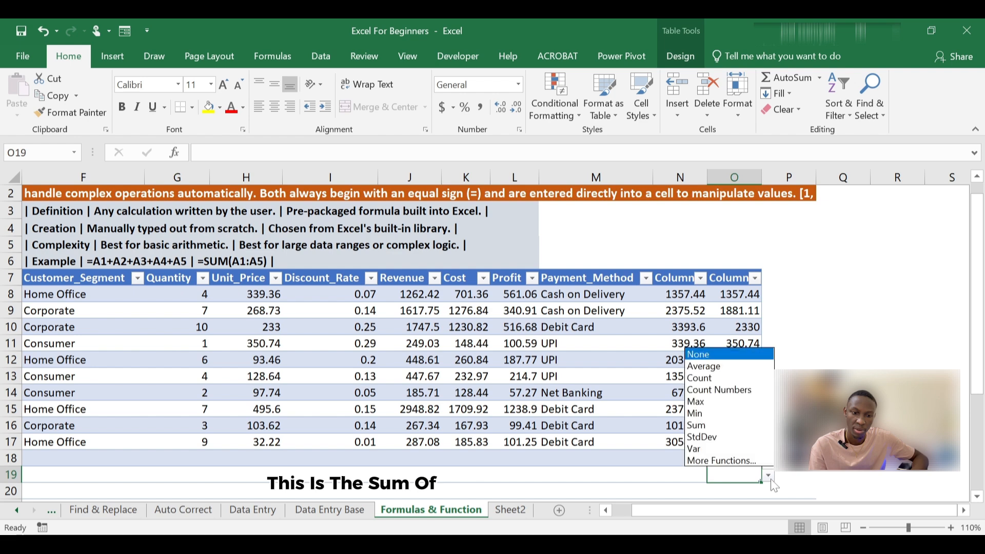
key("Escape")
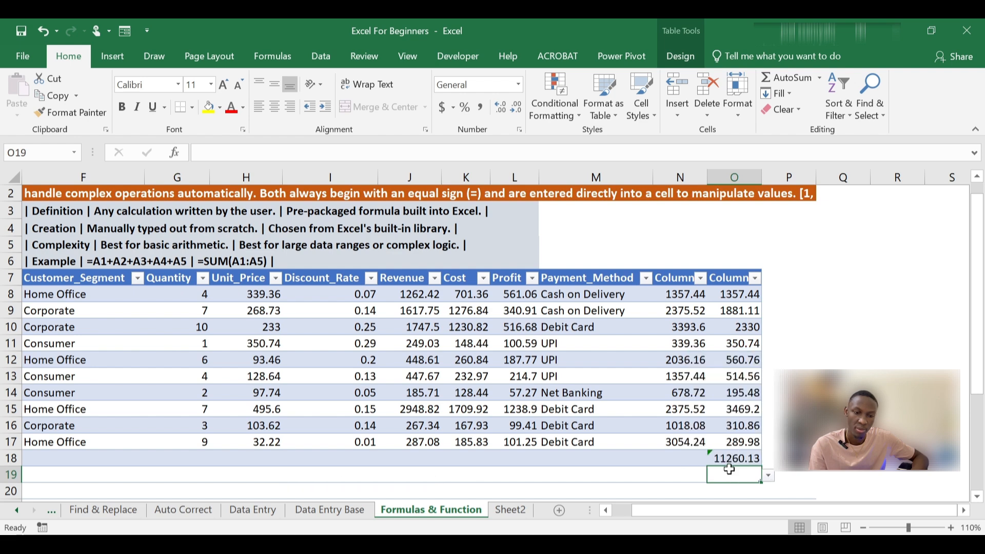
Step: Delete the SUM formula from O18 and enter =SUM([Column2]) in the total row cell O19, covering O8 through O18
left_click(747, 454)
key("BackSpace")
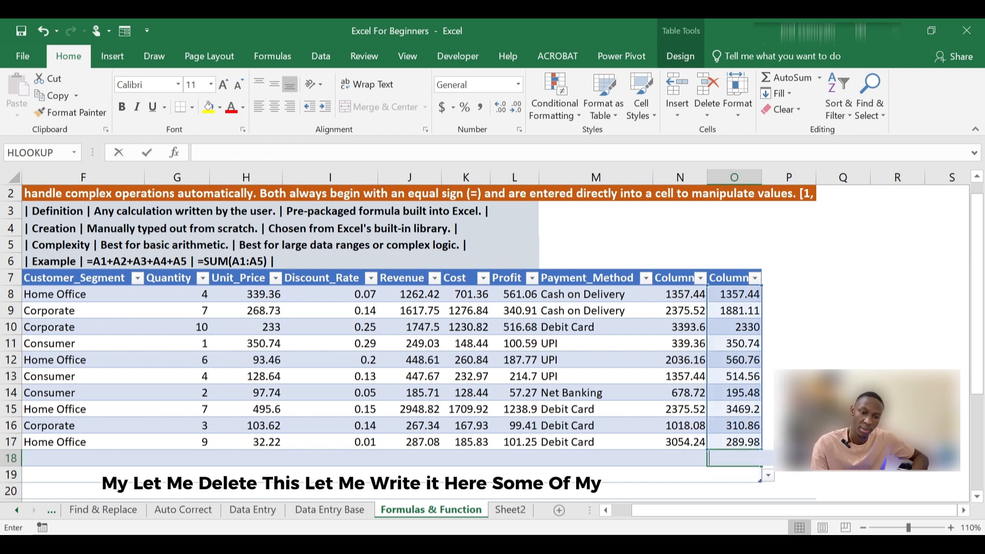
left_click(740, 475)
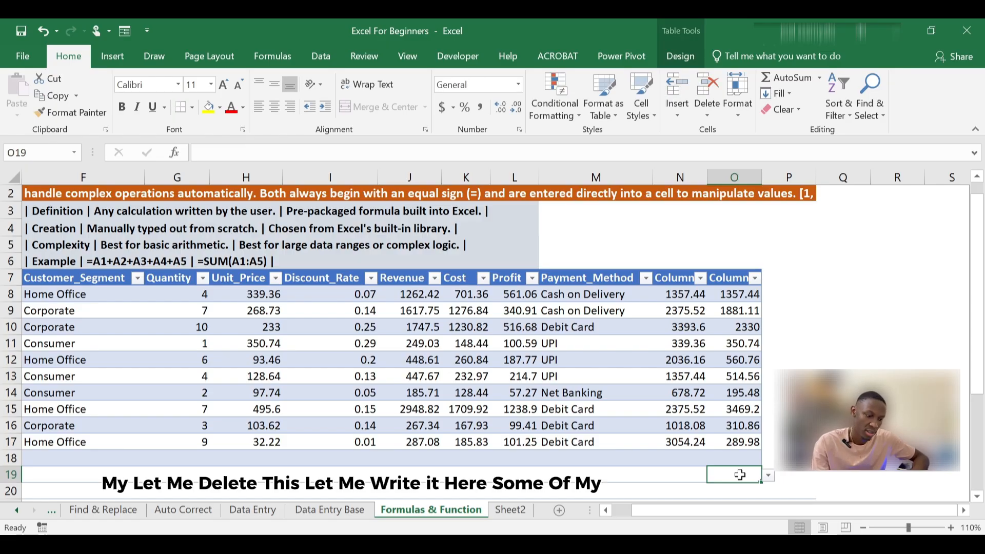
type("=")
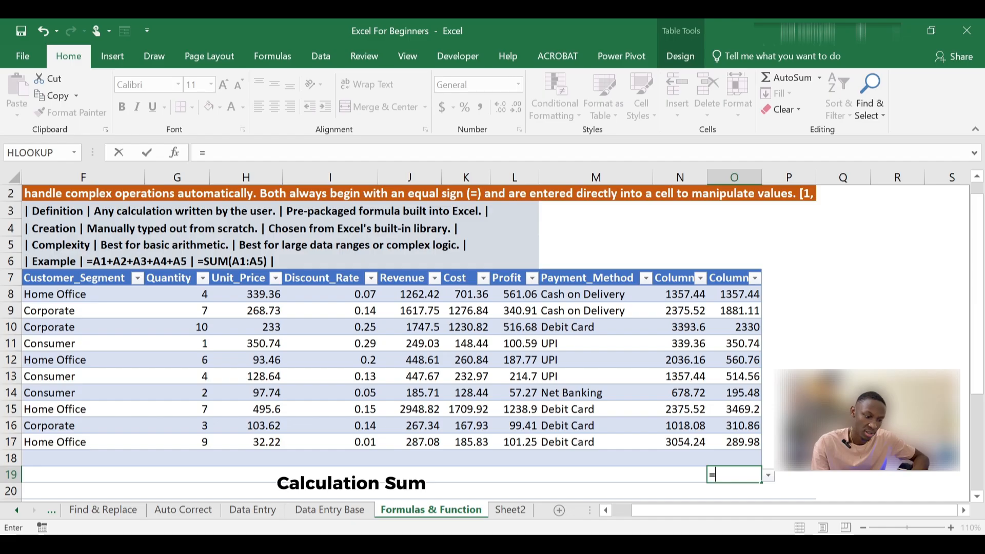
type("SI")
key("BackSpace")
type("U")
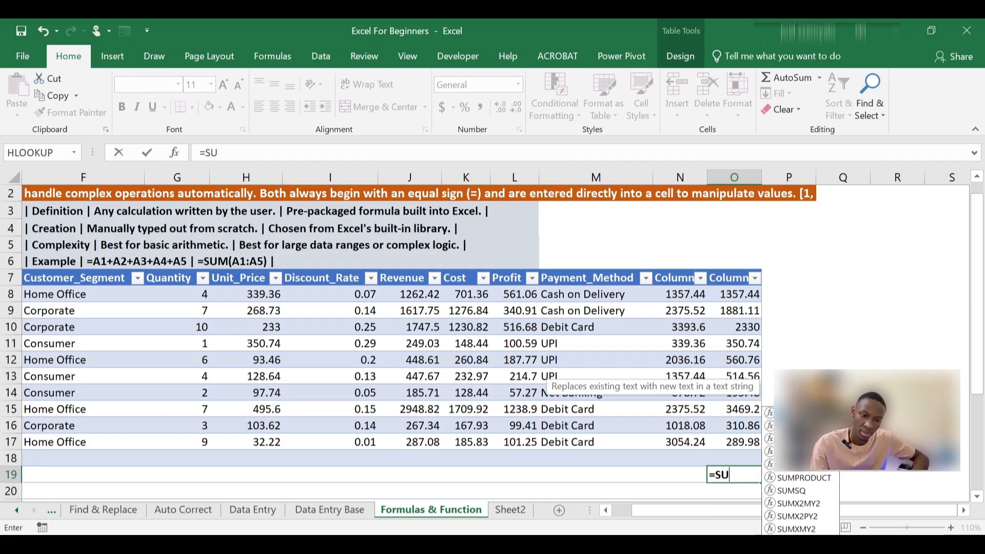
type("M(")
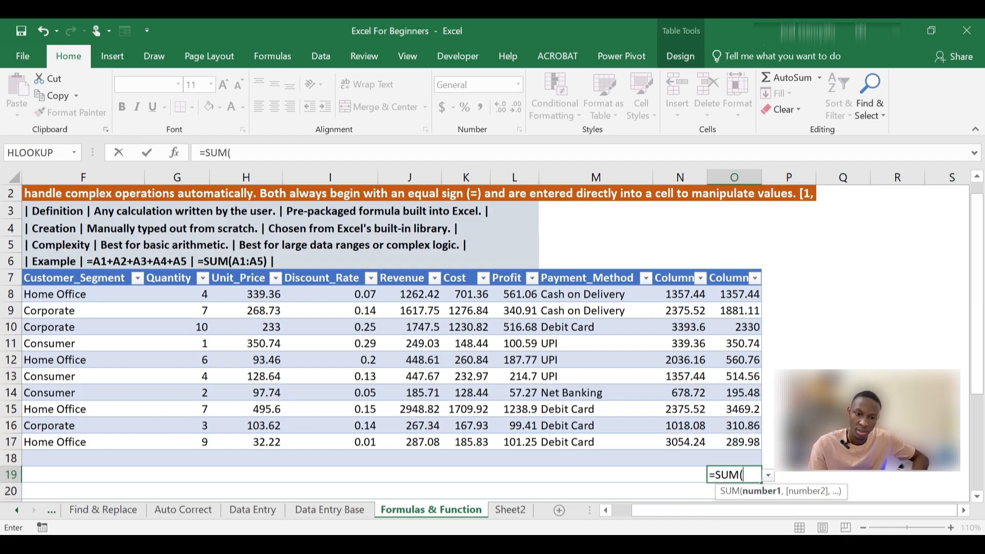
left_click(737, 297)
left_click_drag(737, 296, 734, 454)
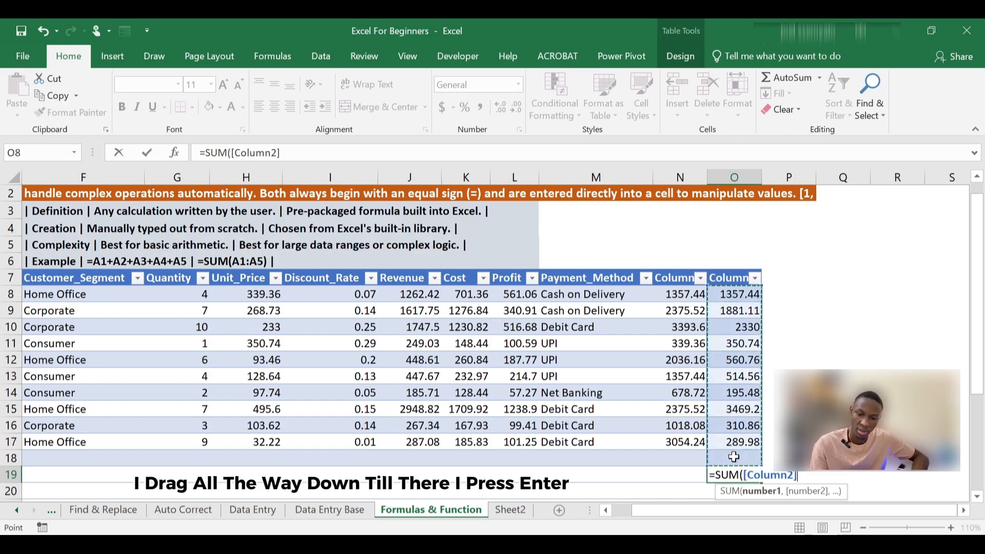
key("Return")
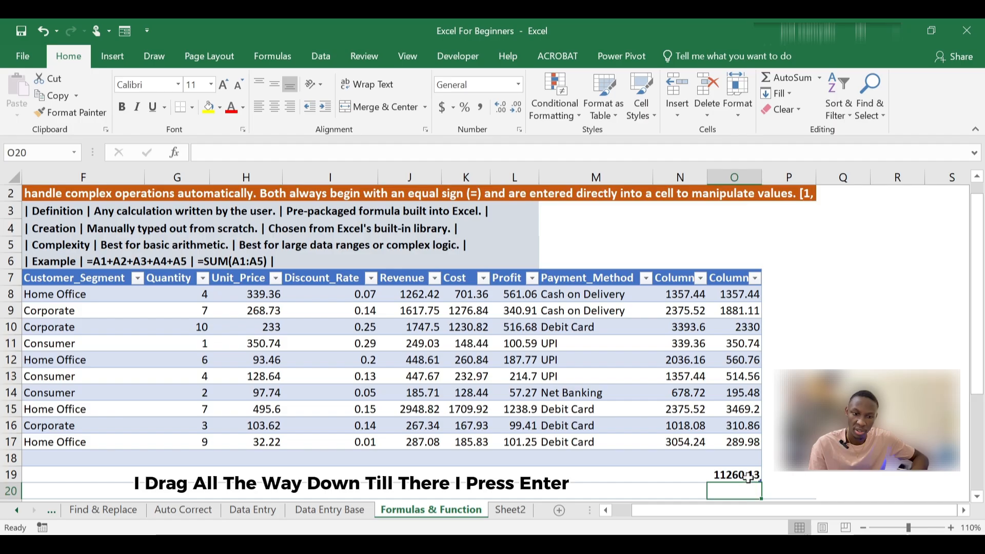
Step: Review the column total in O19 and its list of alternative functions, such as Average, Max, Min and Var
left_click(749, 476)
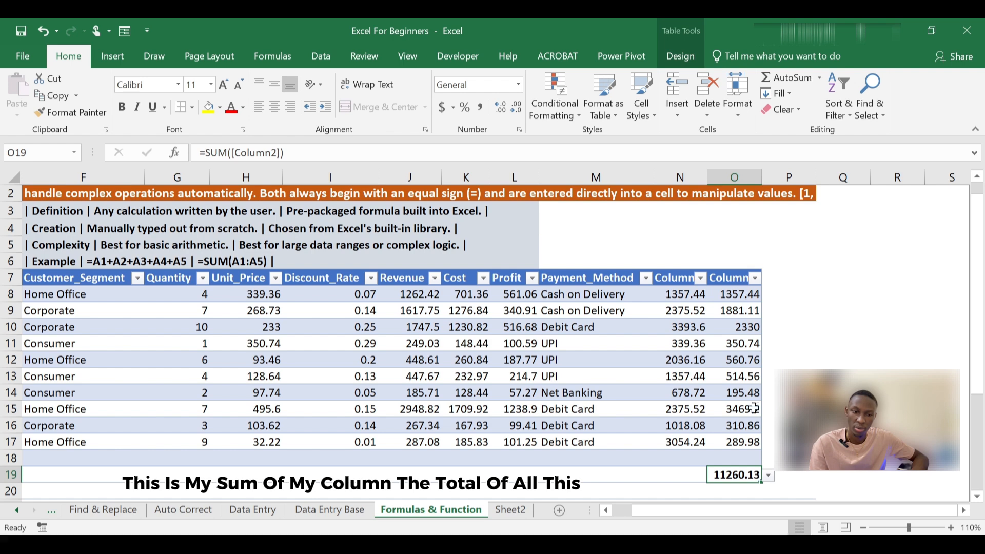
left_click(768, 476)
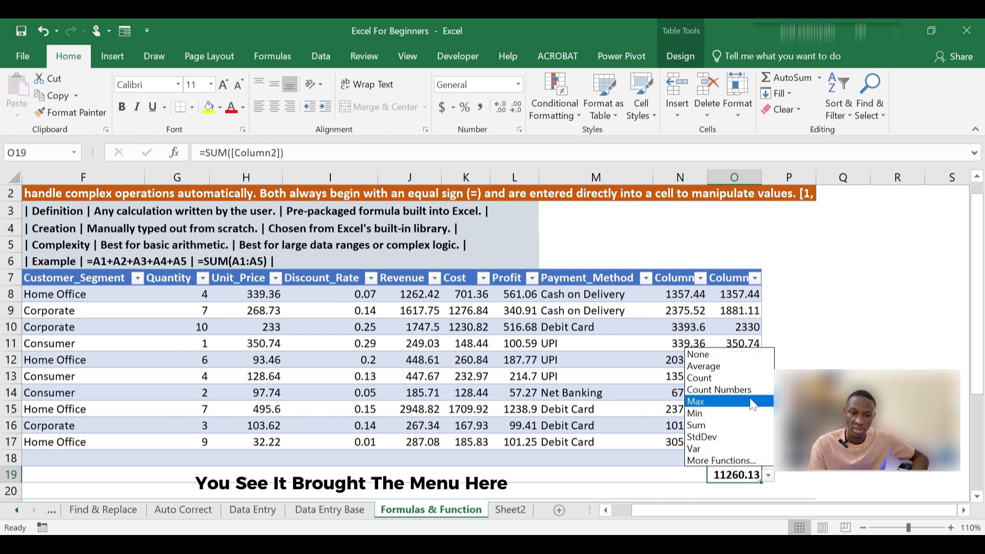
left_click(768, 476)
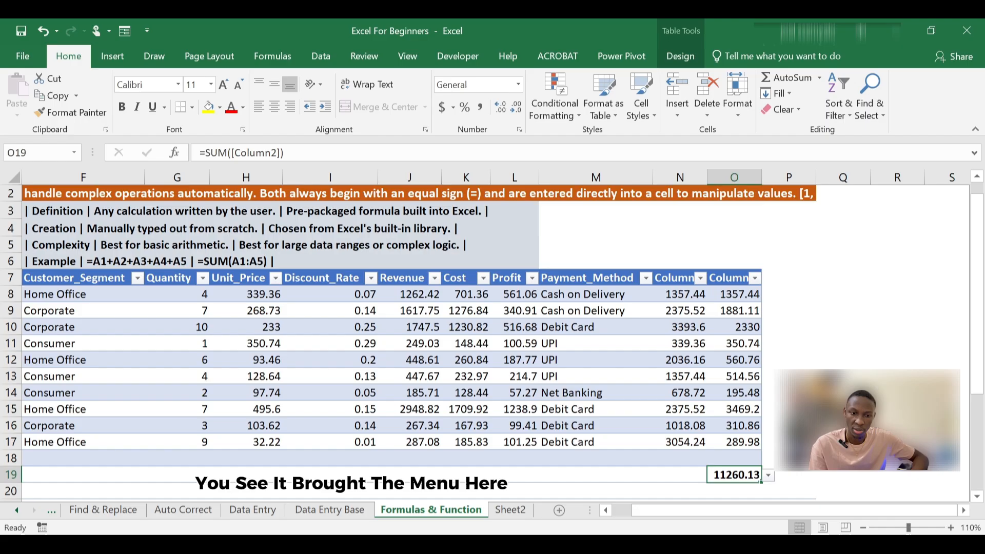
left_click(768, 476)
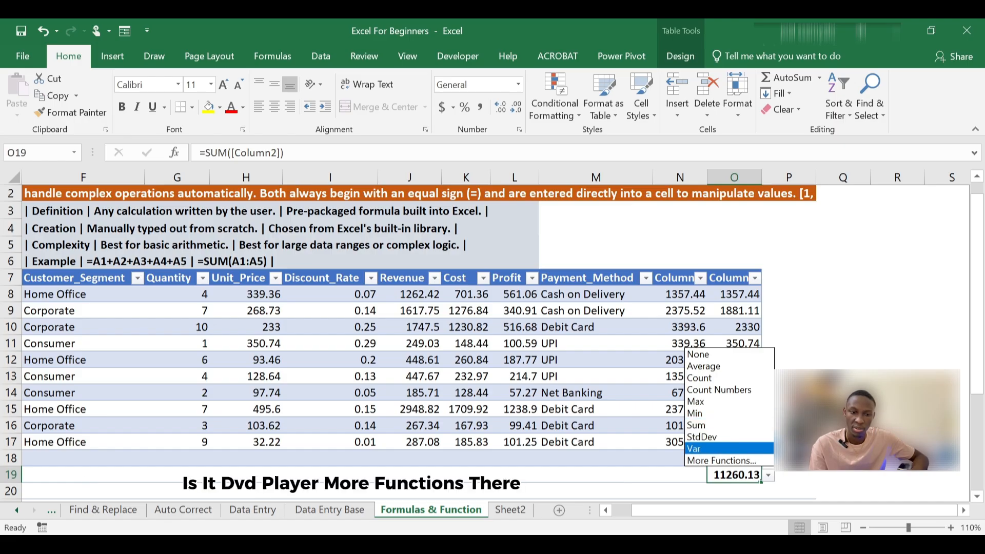
key("Escape")
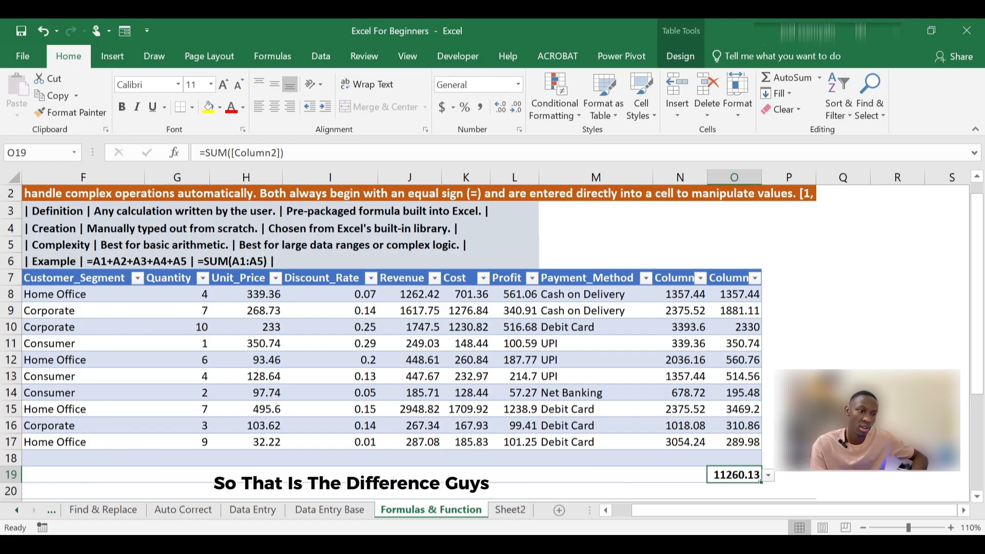